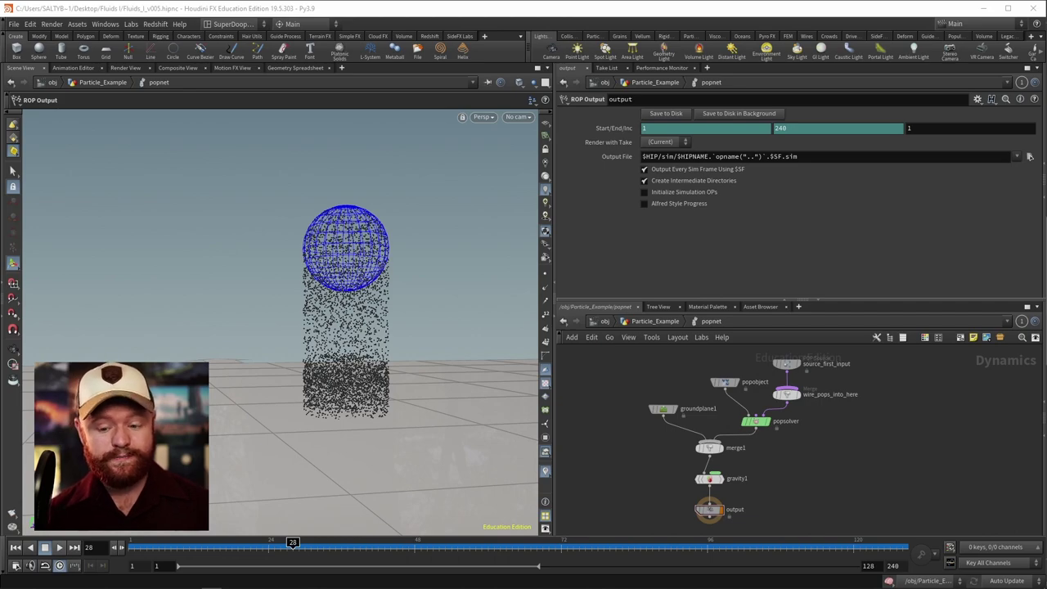
Play the particle sim to frame 66, orbiting and dollying in on the particles piling on the ground.
{"action": "key", "text": "Up"}
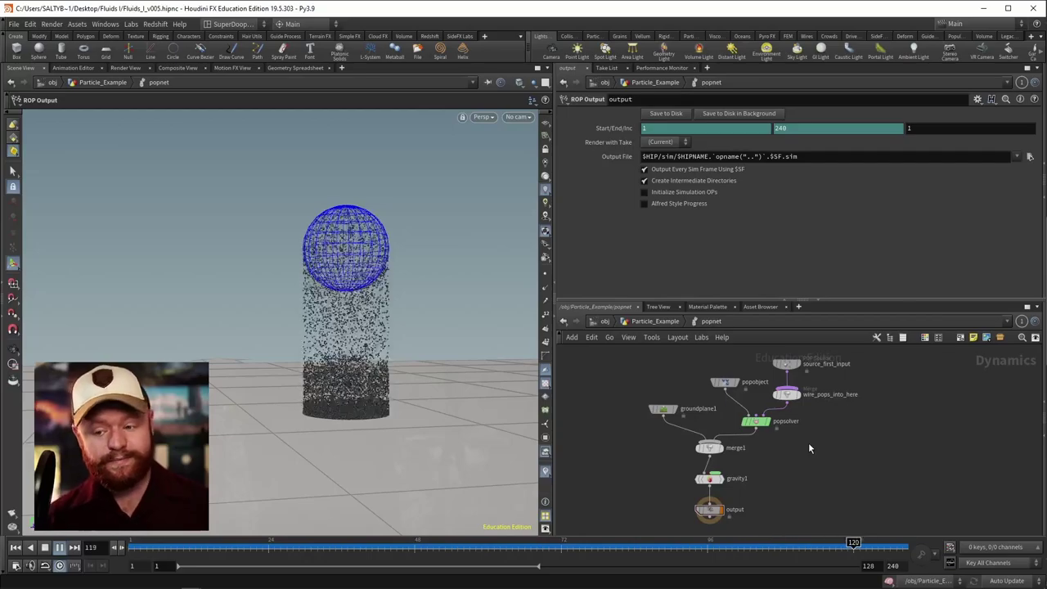
{"action": "left_click_drag", "start_coordinate": [401, 315], "coordinate": [384, 319]}
{"action": "right_click_drag", "start_coordinate": [385, 327], "coordinate": [332, 410]}
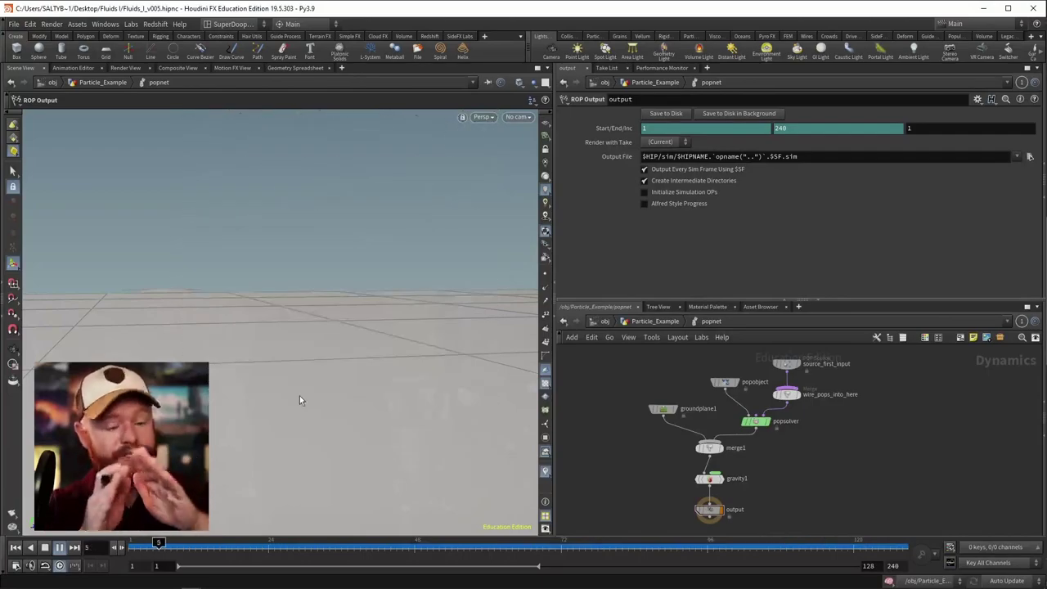
{"action": "scroll", "coordinate": [300, 399], "scroll_direction": "down", "scroll_amount": 5}
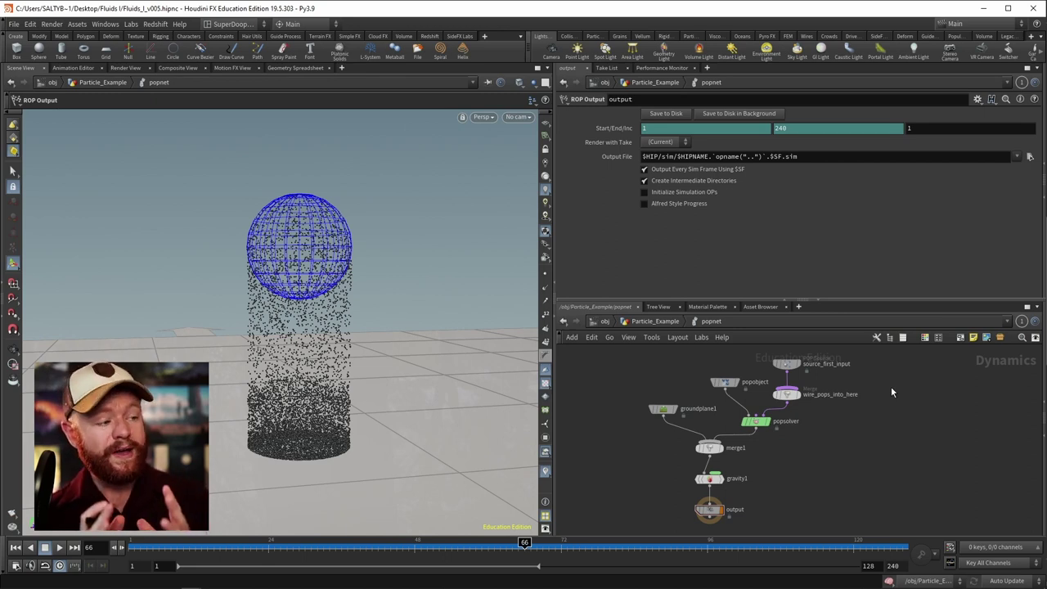
Add a POP Interact node and wire it into the wire_pops_into_here merge.
{"action": "key", "text": "Tab"}
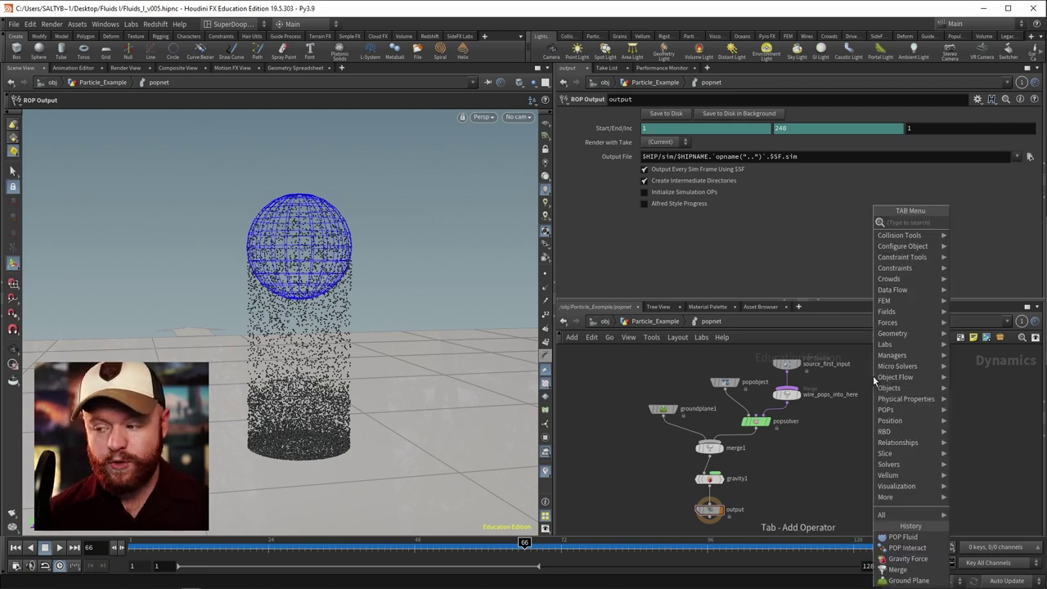
{"action": "type", "text": "pop int"}
{"action": "key", "text": "Return"}
{"action": "left_click", "coordinate": [872, 375]}
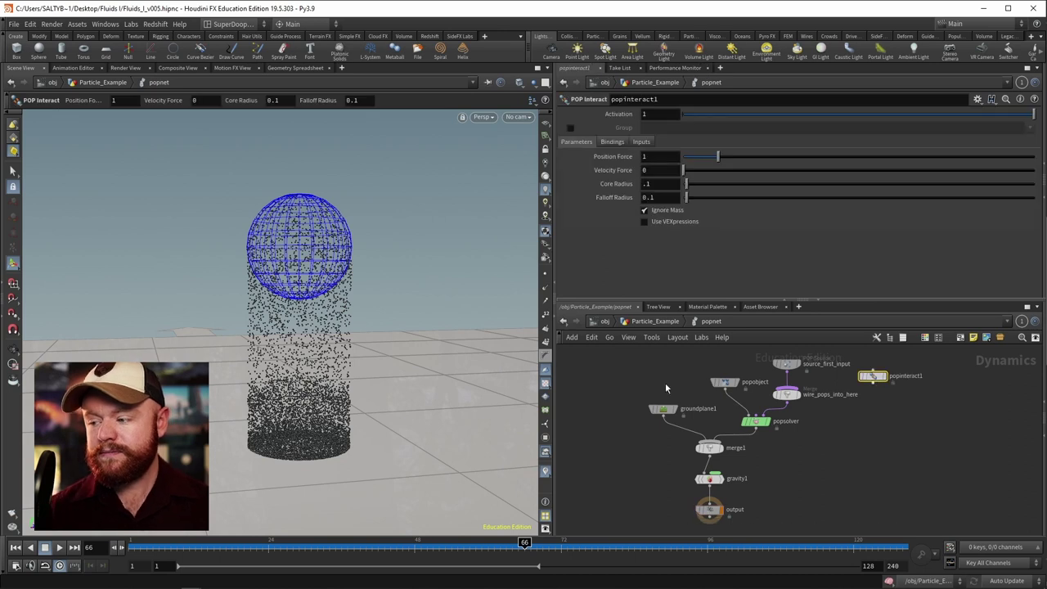
{"action": "scroll", "coordinate": [871, 368], "scroll_direction": "up", "scroll_amount": 3}
{"action": "left_click_drag", "start_coordinate": [872, 402], "coordinate": [732, 427]}
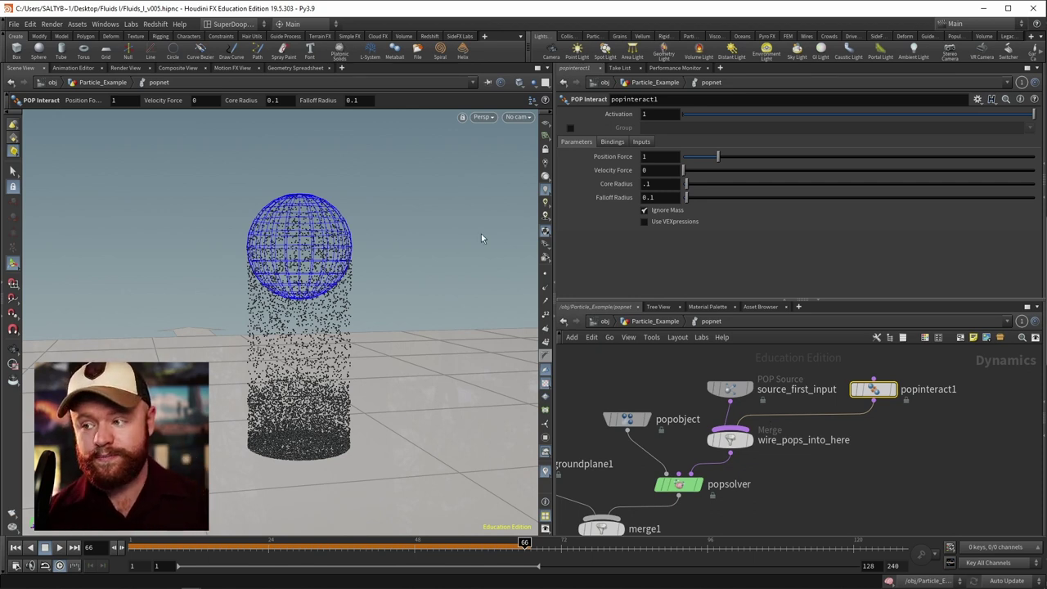
Set popinteract1's Position Force to 3 and Core Radius to 0.05.
{"action": "left_click", "coordinate": [645, 156]}
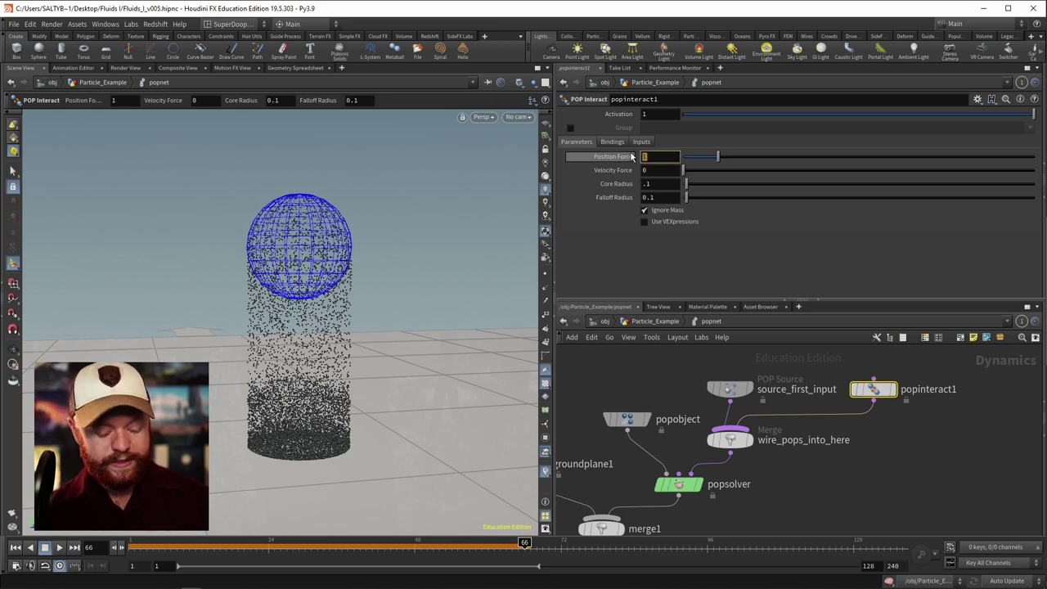
{"action": "key", "text": "Return"}
{"action": "left_click", "coordinate": [667, 185]}
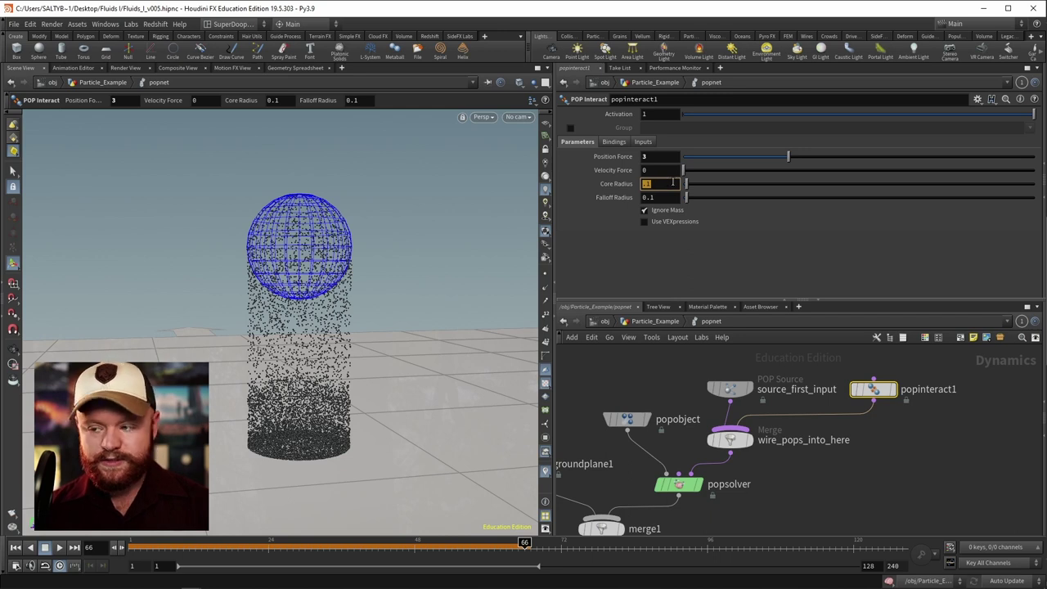
{"action": "key", "text": "Return"}
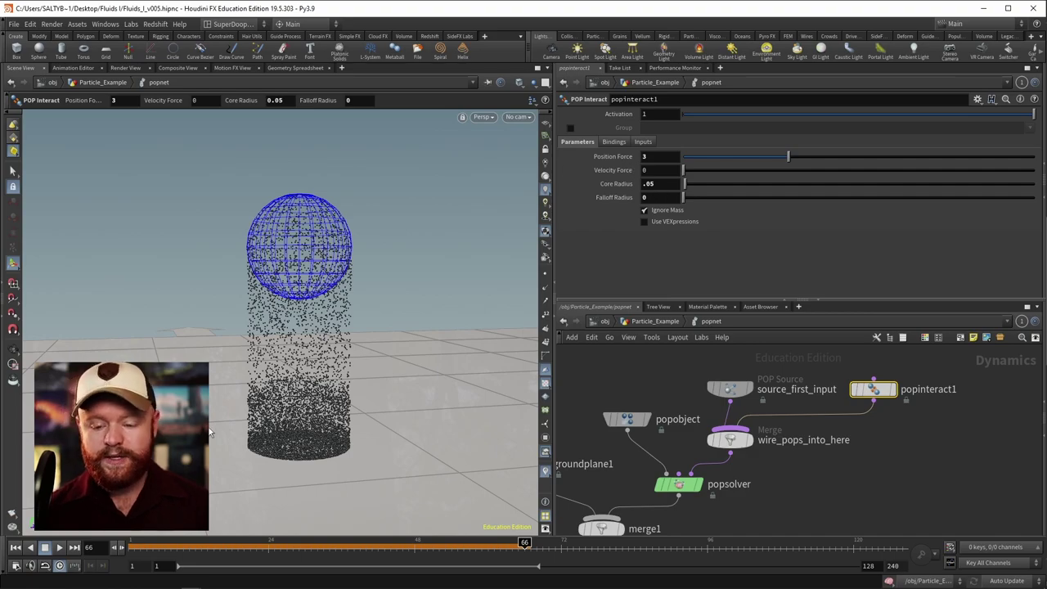
Rewind to frame 1 and replay to frame 100, tumbling the view as the particles repel into a wide layer.
{"action": "left_click", "coordinate": [17, 547]}
{"action": "left_click", "coordinate": [59, 548]}
{"action": "key", "text": "Escape"}
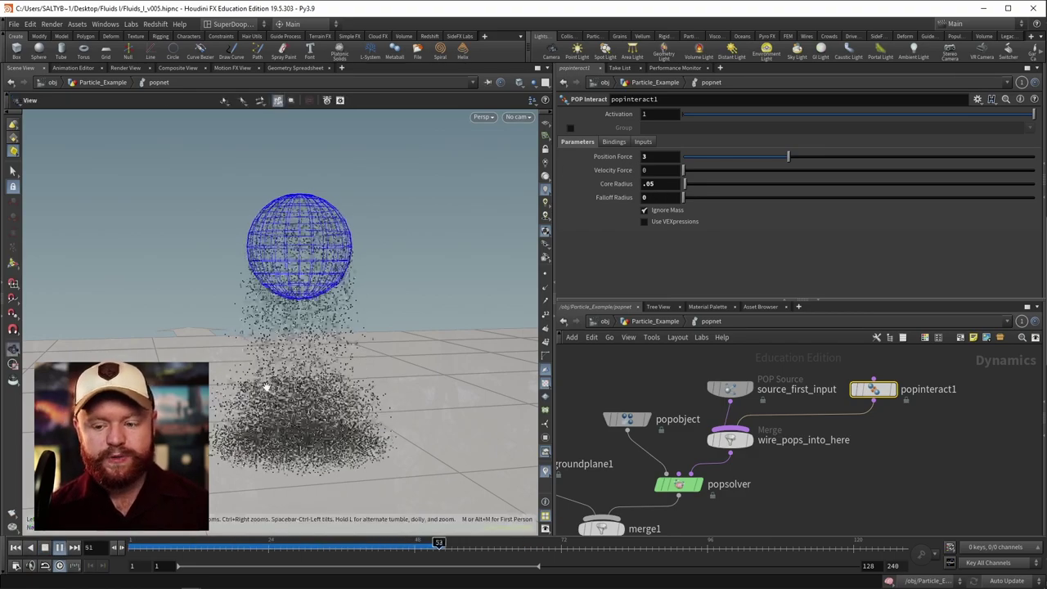
{"action": "left_click_drag", "start_coordinate": [278, 384], "coordinate": [314, 353]}
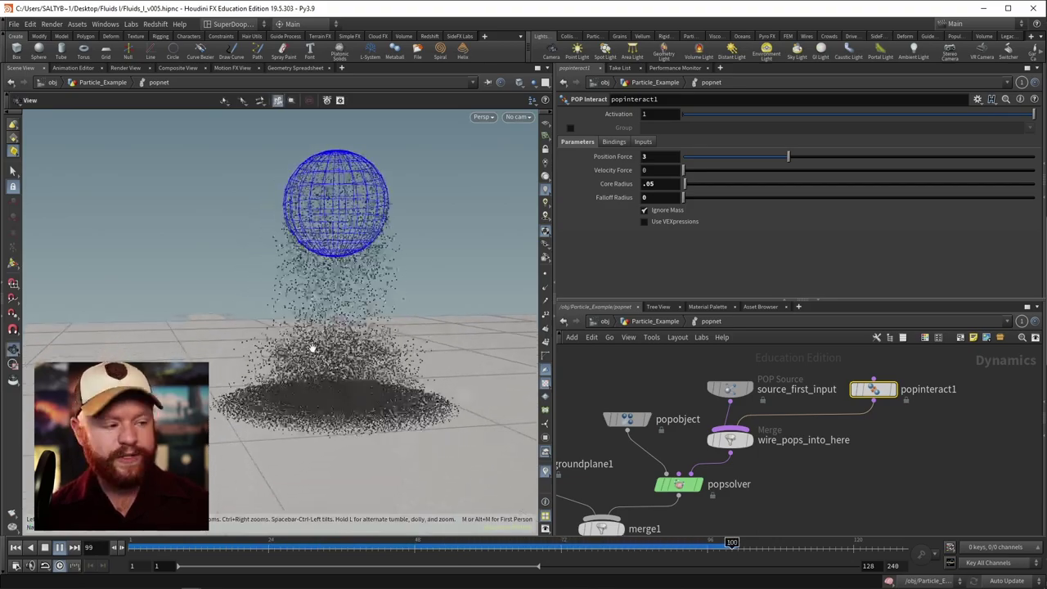
{"action": "key", "text": "Return"}
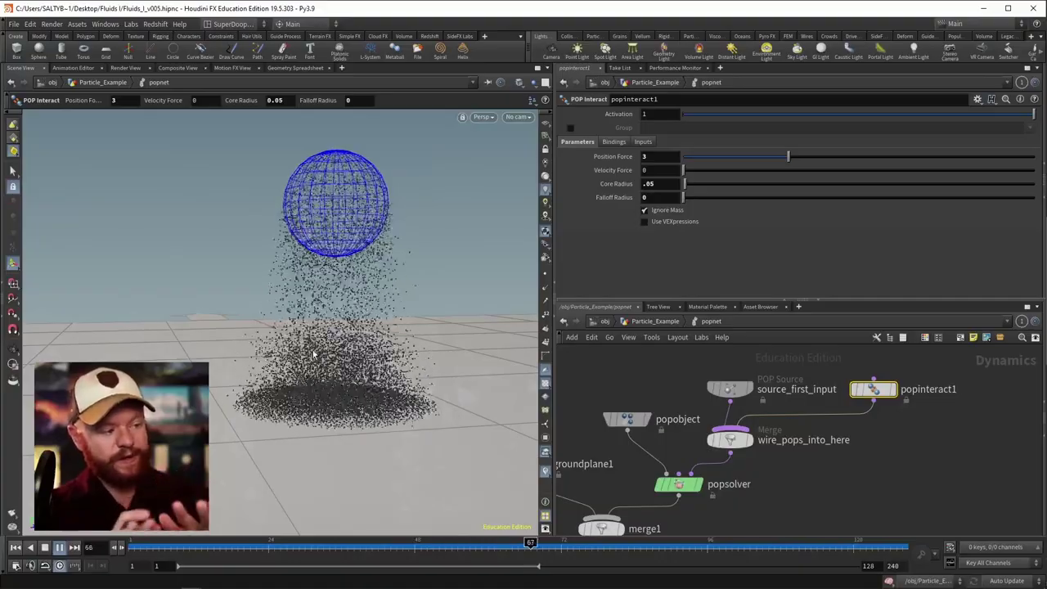
{"action": "key", "text": "Escape"}
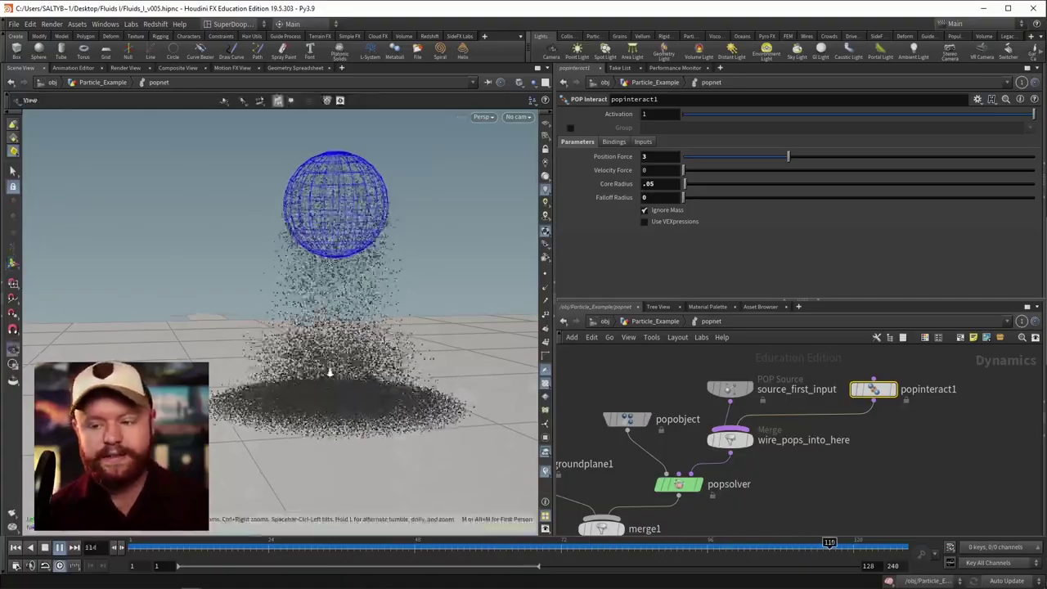
{"action": "right_click_drag", "start_coordinate": [314, 353], "coordinate": [334, 378]}
{"action": "key", "text": "Return"}
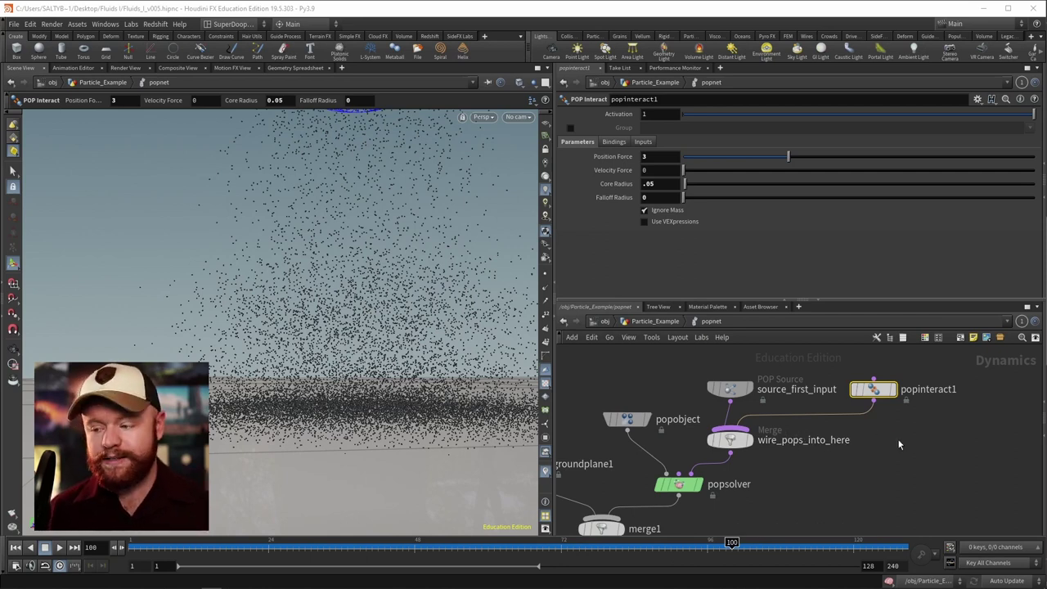
Delete popinteract1 and insert a new popfluid1 between source_first_input and the merge.
{"action": "mouse_move", "coordinate": [875, 381]}
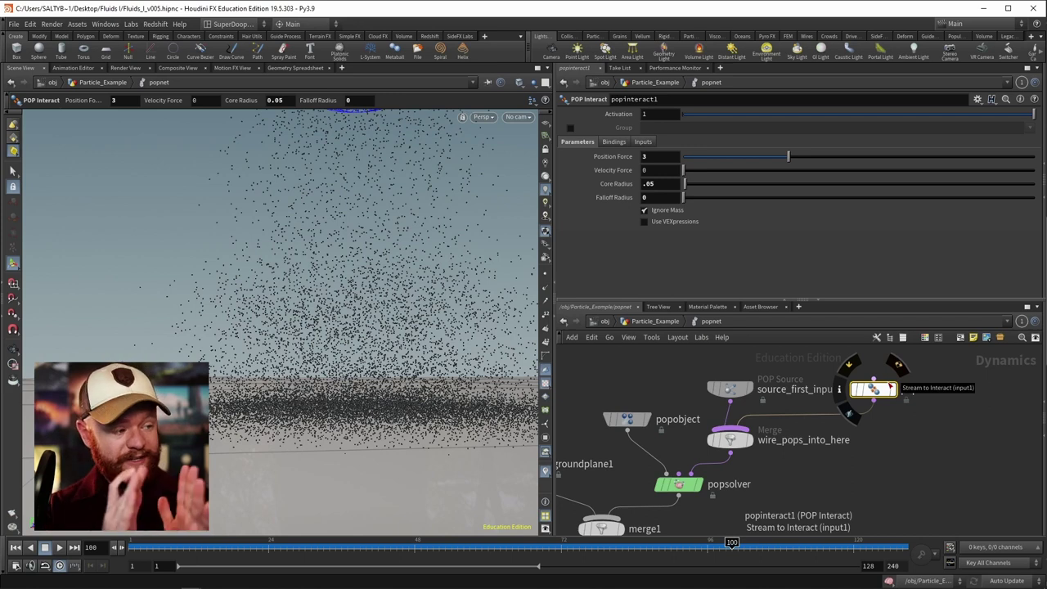
{"action": "key", "text": "Delete"}
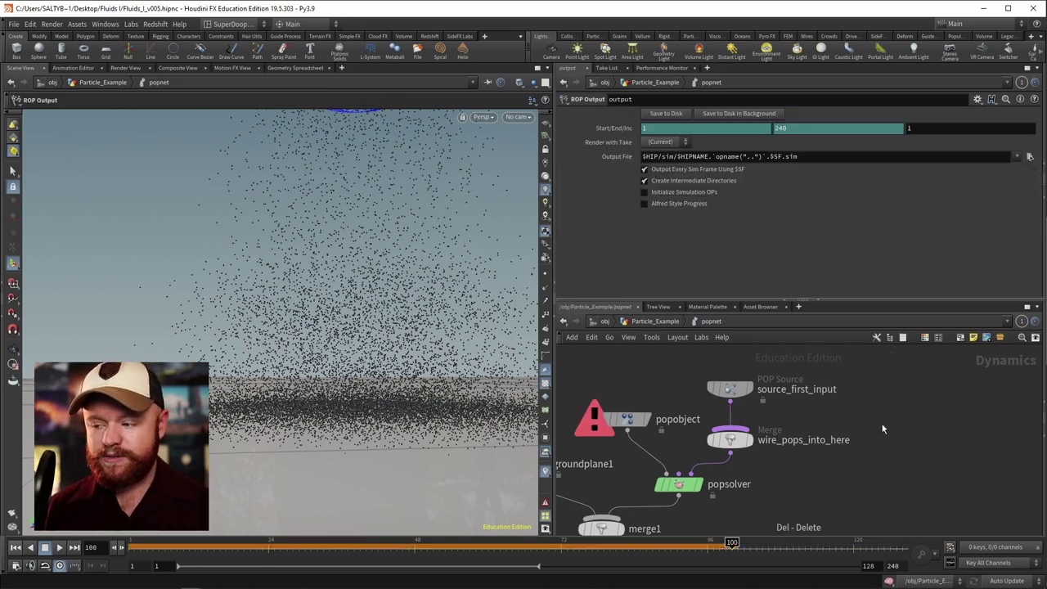
{"action": "key", "text": "Tab"}
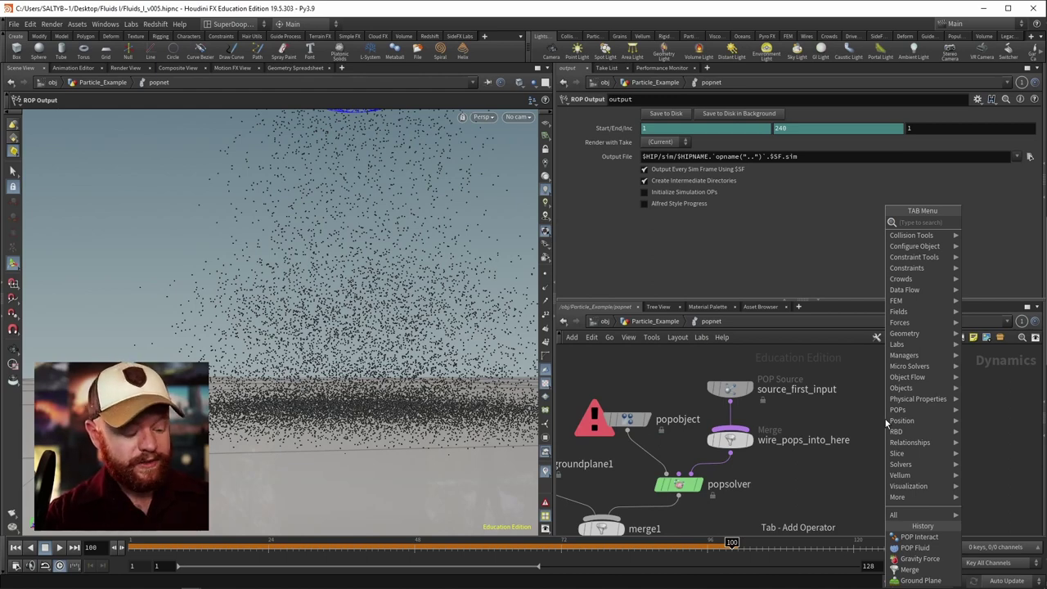
{"action": "type", "text": "pop fl"}
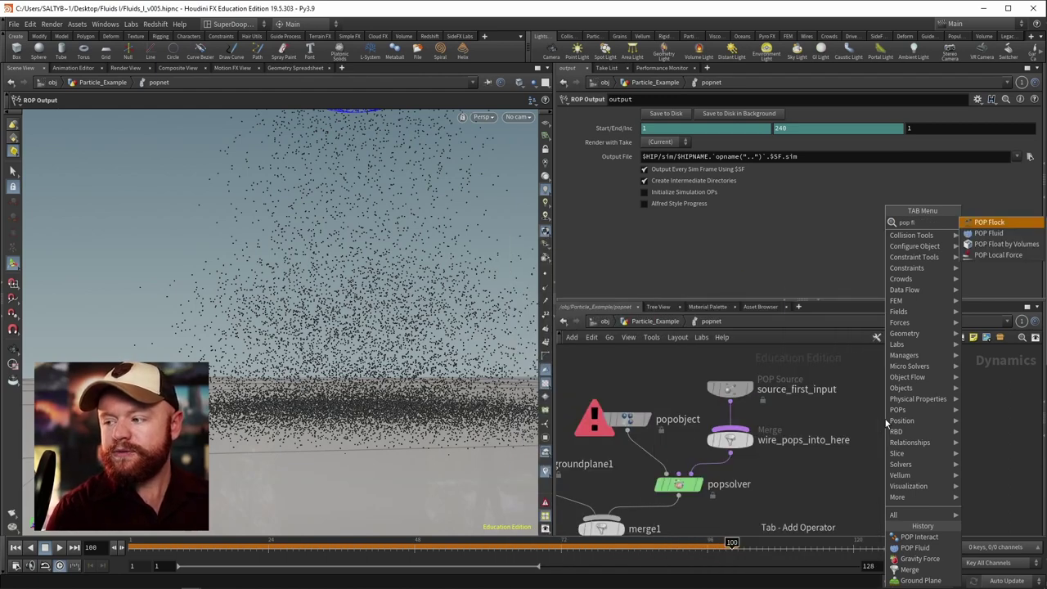
{"action": "key", "text": "Return"}
{"action": "left_click", "coordinate": [885, 418]}
{"action": "middle_click_drag", "start_coordinate": [731, 392], "coordinate": [730, 439]}
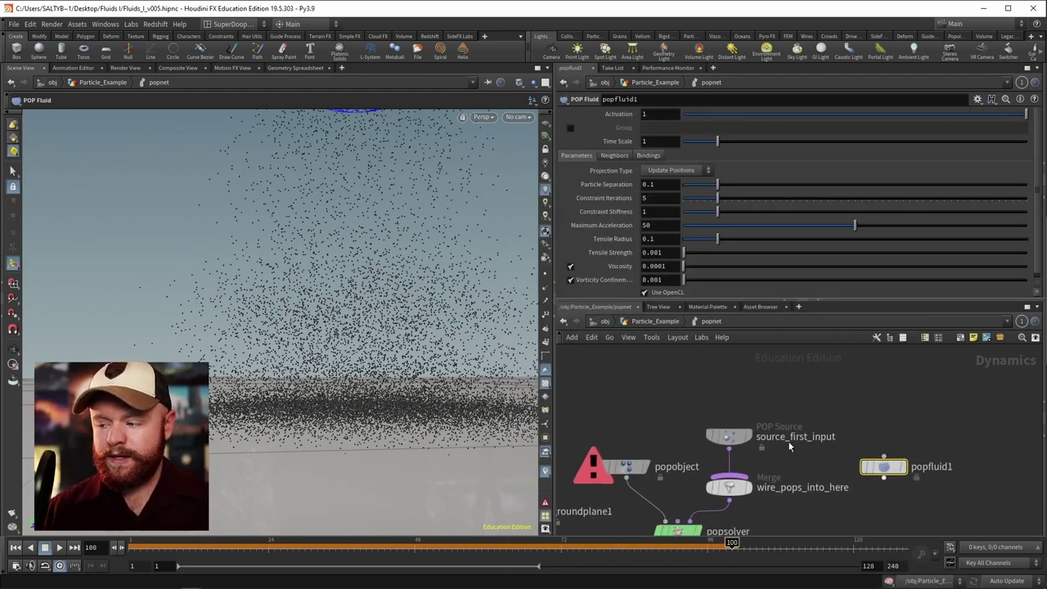
{"action": "left_click_drag", "start_coordinate": [730, 439], "coordinate": [725, 391]}
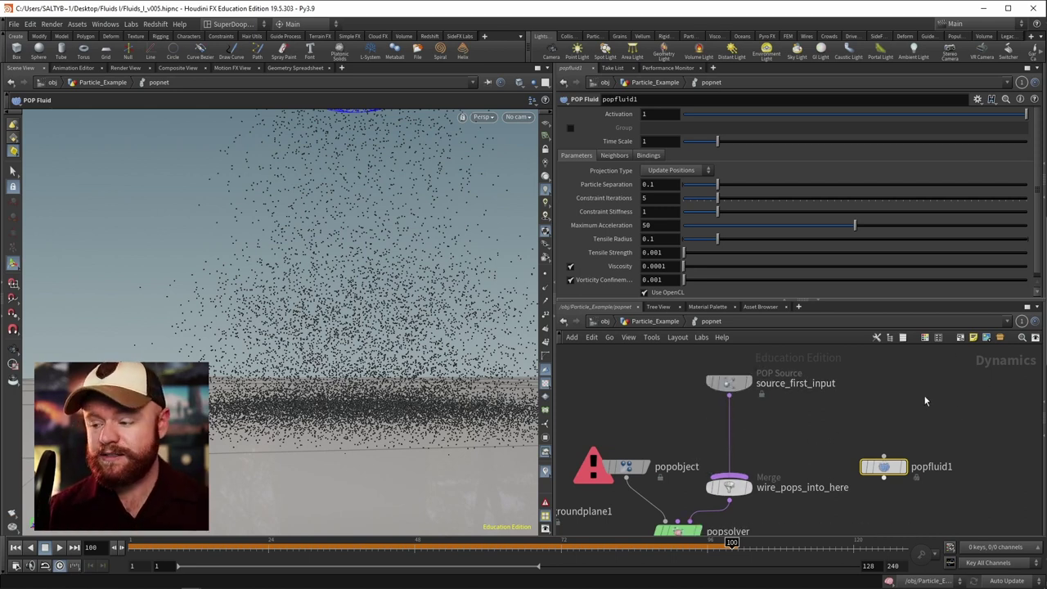
{"action": "left_click_drag", "start_coordinate": [883, 466], "coordinate": [732, 432]}
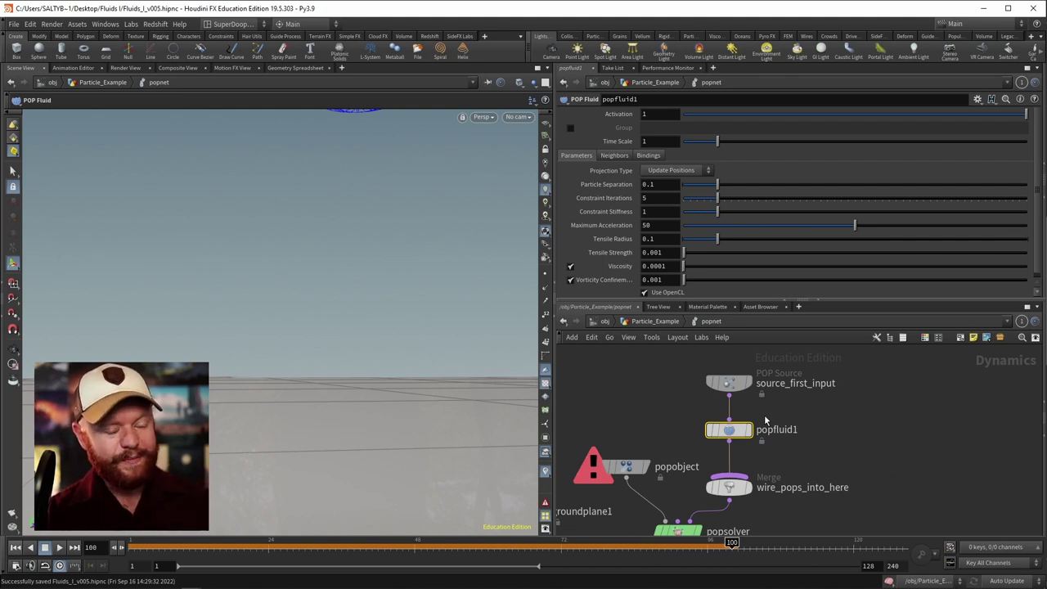
Replay the popfluid1 sim from frame 1, tumbling the camera to show particles pouring around the sphere.
{"action": "left_click", "coordinate": [15, 547]}
{"action": "left_click", "coordinate": [59, 547]}
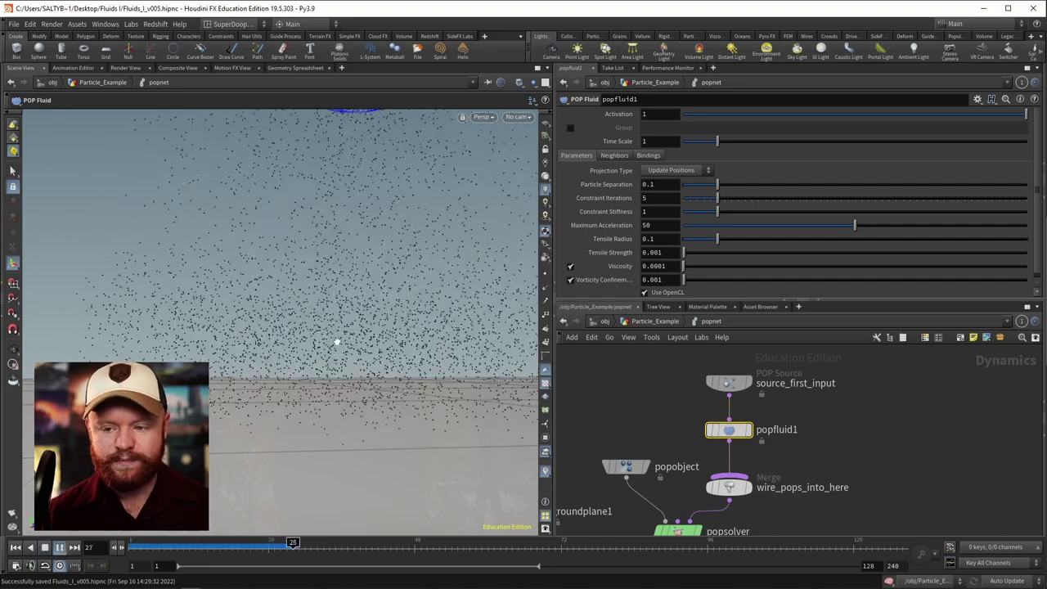
{"action": "key", "text": "Escape"}
{"action": "left_click_drag", "start_coordinate": [327, 346], "coordinate": [229, 355]}
{"action": "left_click_drag", "start_coordinate": [222, 394], "coordinate": [263, 380]}
{"action": "key", "text": "Return"}
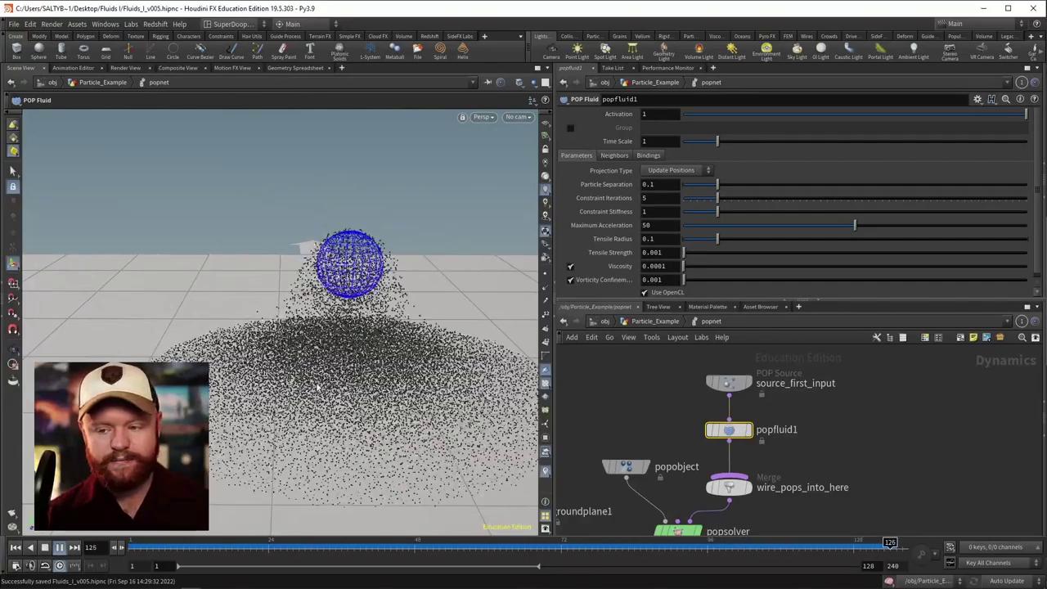
{"action": "key", "text": "Escape"}
{"action": "left_click_drag", "start_coordinate": [268, 381], "coordinate": [350, 346]}
{"action": "key", "text": "Return"}
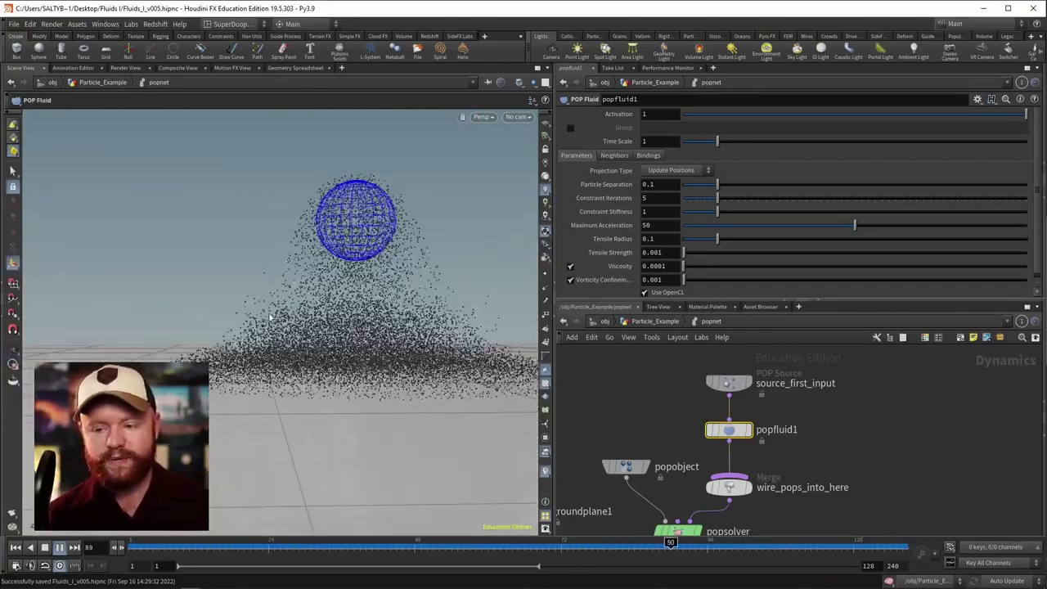
{"action": "key", "text": "Escape"}
{"action": "mouse_move", "coordinate": [234, 308]}
{"action": "left_mouse_down"}
{"action": "mouse_move", "coordinate": [253, 288]}
{"action": "mouse_move", "coordinate": [245, 301]}
{"action": "left_mouse_up"}
{"action": "key", "text": "Return"}
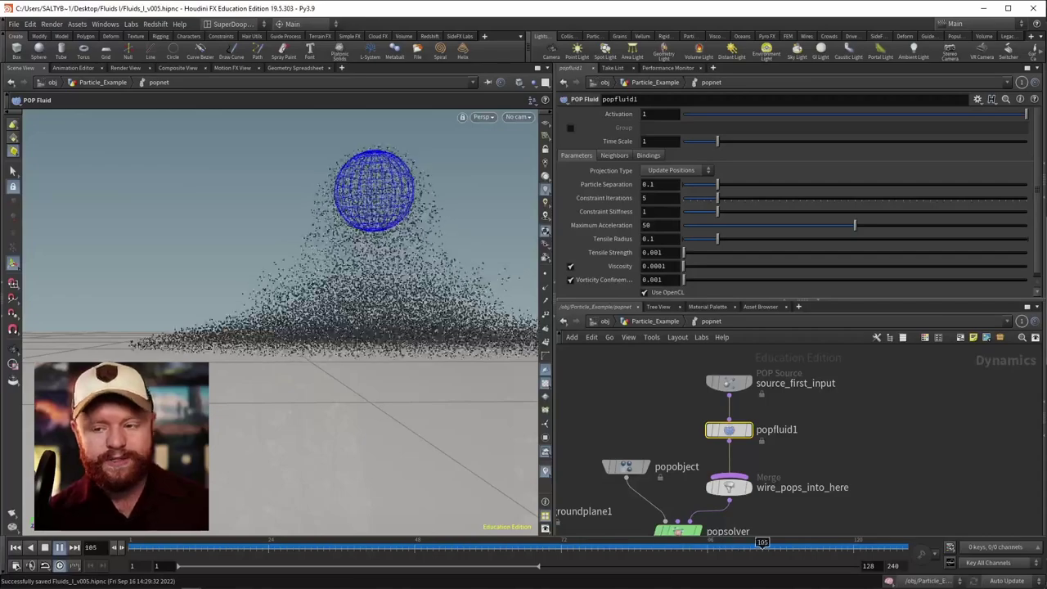
Stop playback, centre the sphere and particle cloud in view, and save the scene.
{"action": "left_click", "coordinate": [47, 549]}
{"action": "key", "text": "Escape"}
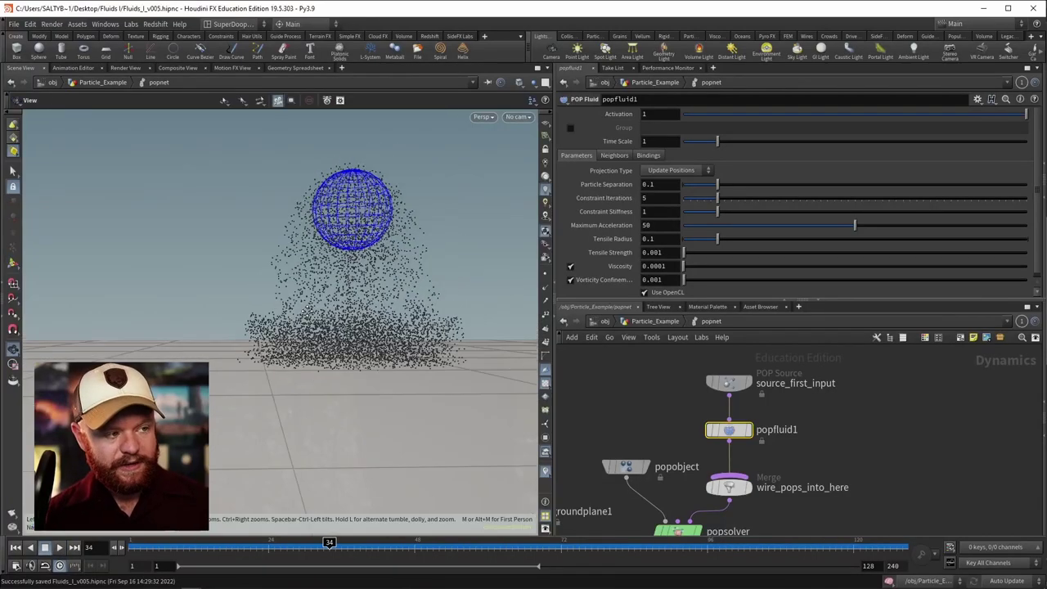
{"action": "left_click_drag", "start_coordinate": [327, 270], "coordinate": [297, 324]}
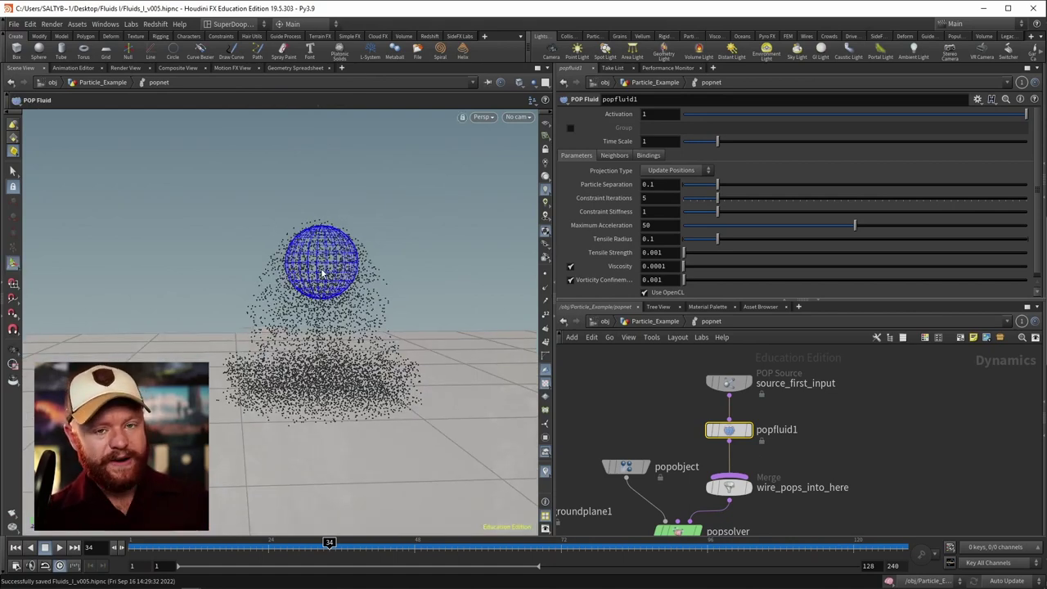
{"action": "left_click_drag", "start_coordinate": [307, 268], "coordinate": [132, 370], "text": "alt"}
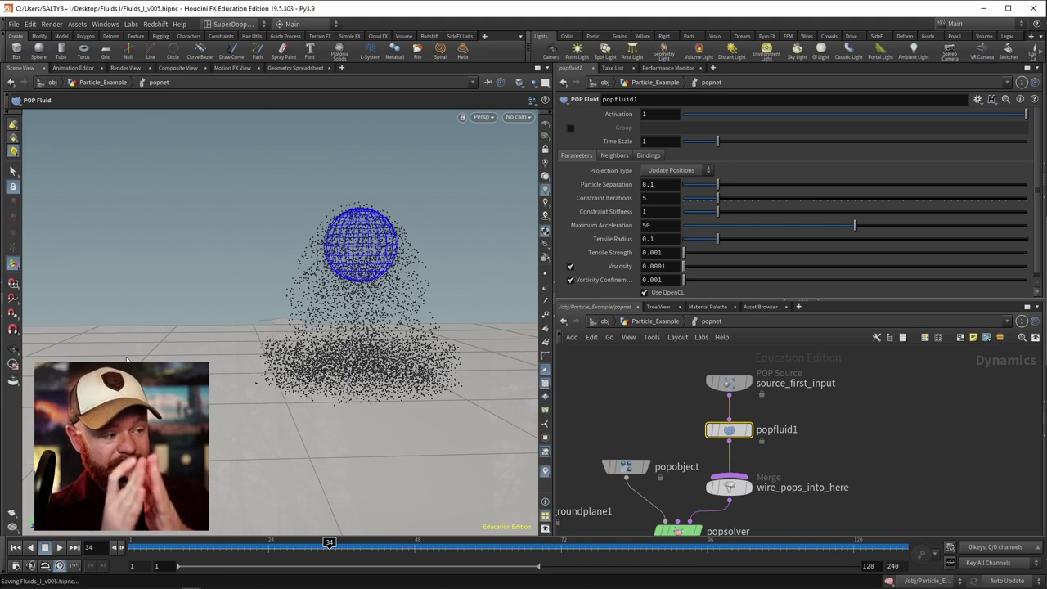
{"action": "key", "text": "ctrl+s"}
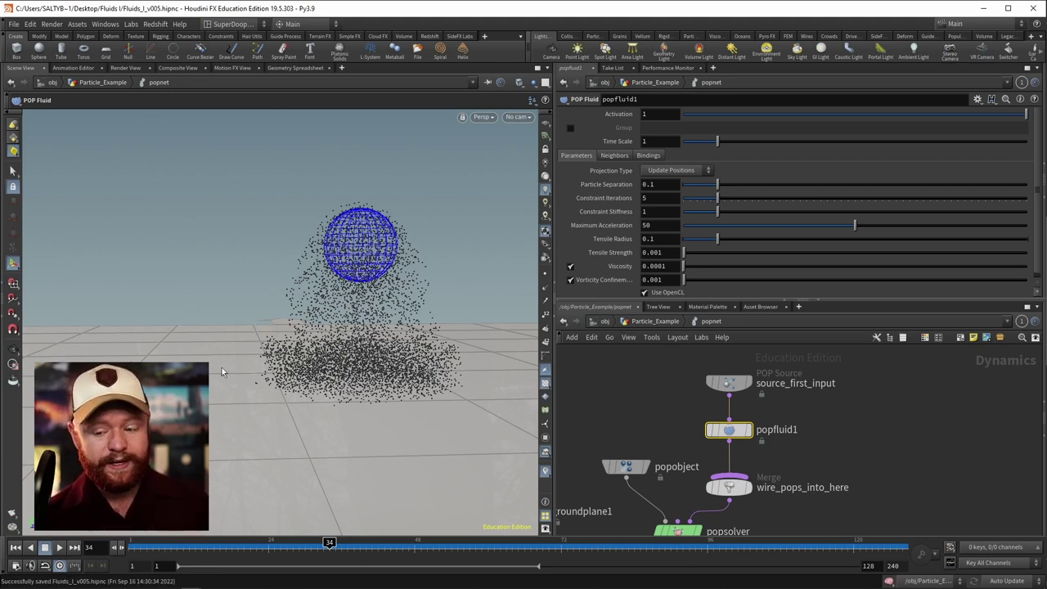
Advance the sim to frame 120 and reframe the camera on the settled particle mound.
{"action": "left_click_drag", "start_coordinate": [456, 541], "coordinate": [853, 543]}
{"action": "key", "text": "Escape"}
{"action": "left_click_drag", "start_coordinate": [223, 328], "coordinate": [299, 304]}
{"action": "key", "text": "Return"}
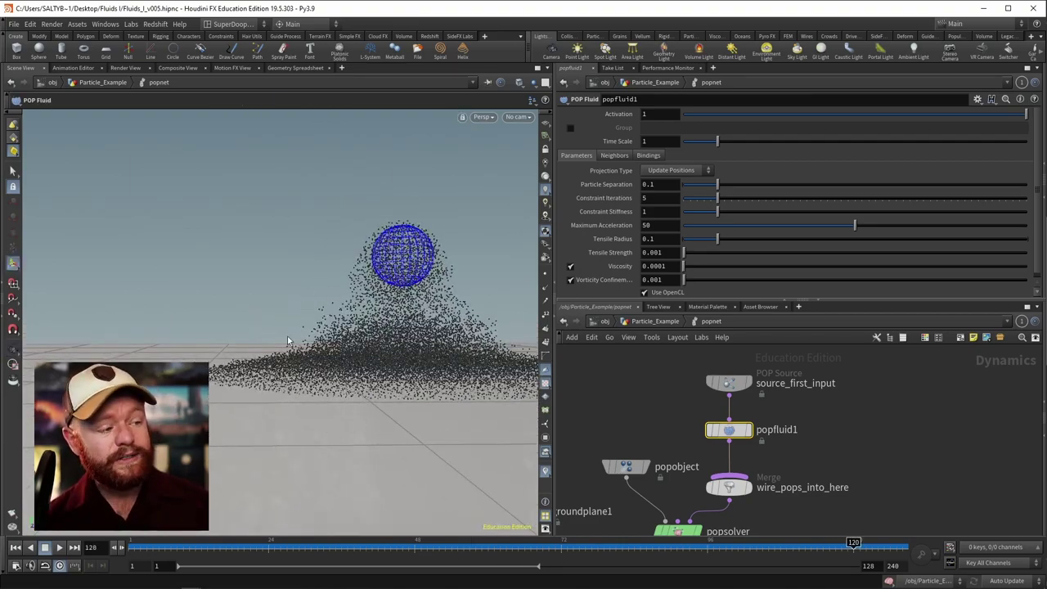
{"action": "left_click_drag", "start_coordinate": [285, 339], "coordinate": [308, 274]}
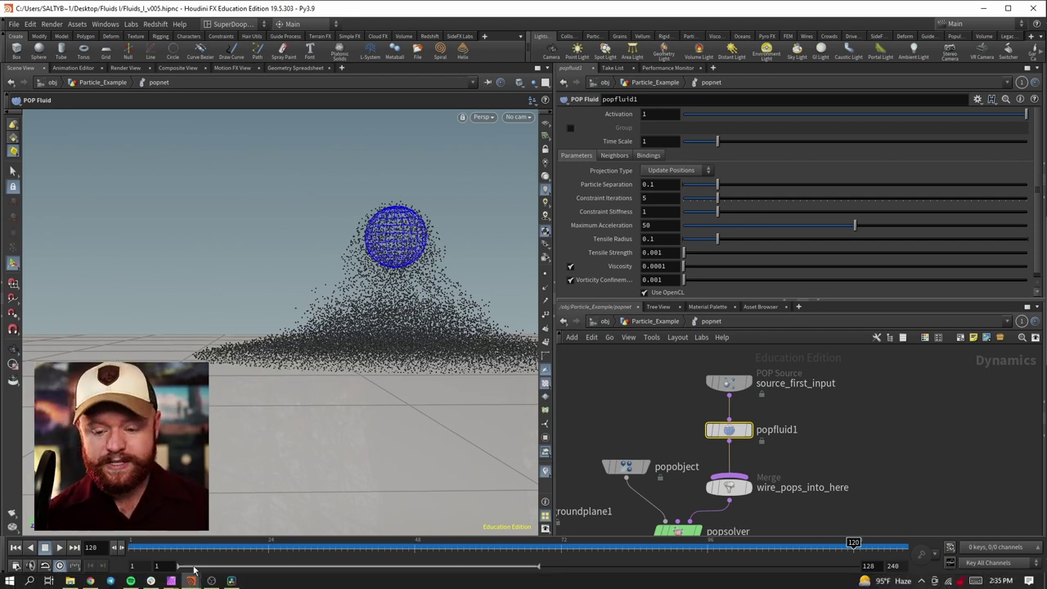
{"action": "left_click", "coordinate": [211, 581]}
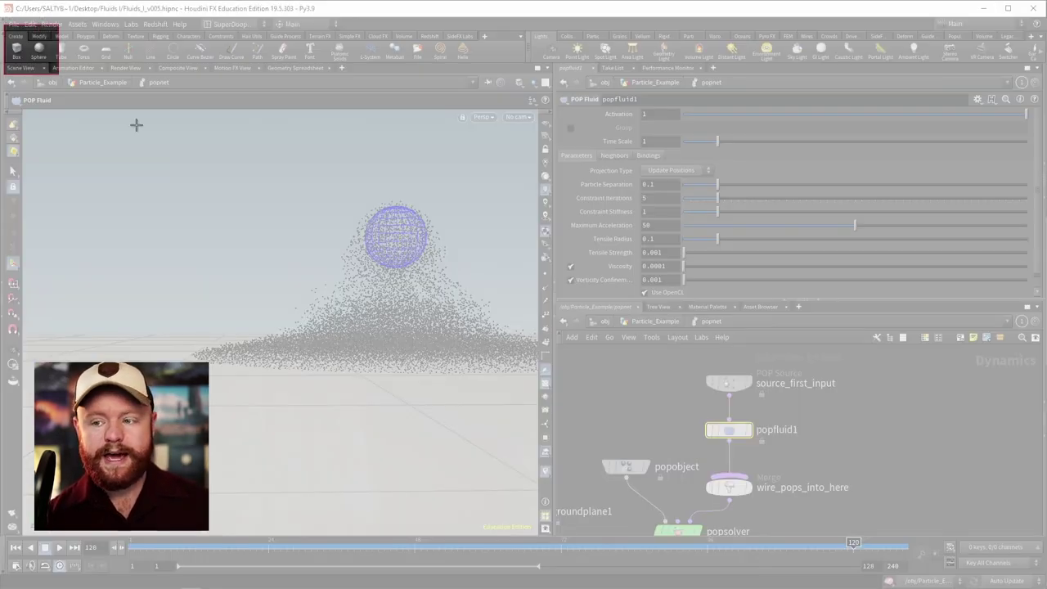
Snip the Houdini window, maximize the capture for arrow annotations, then minimize Snipping Tool.
{"action": "left_click_drag", "start_coordinate": [4, 25], "coordinate": [870, 539]}
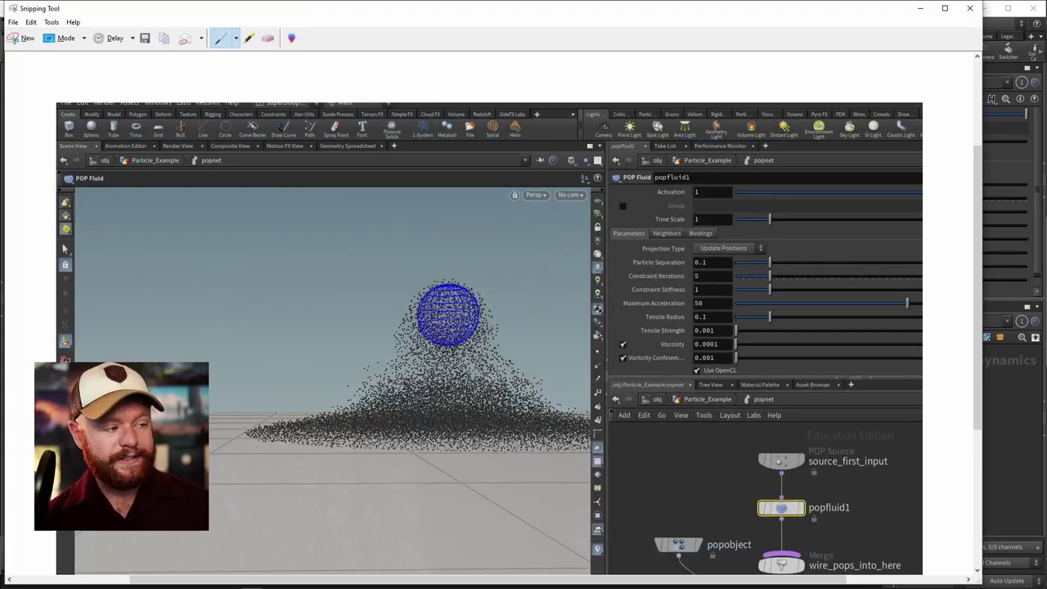
{"action": "double_click", "coordinate": [415, 17]}
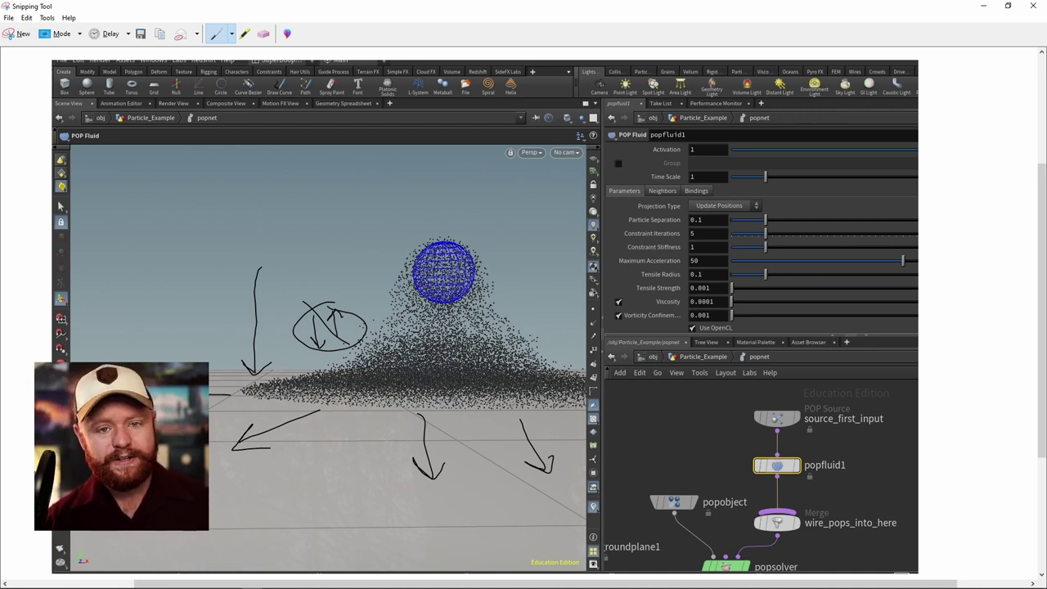
{"action": "left_click", "coordinate": [982, 7]}
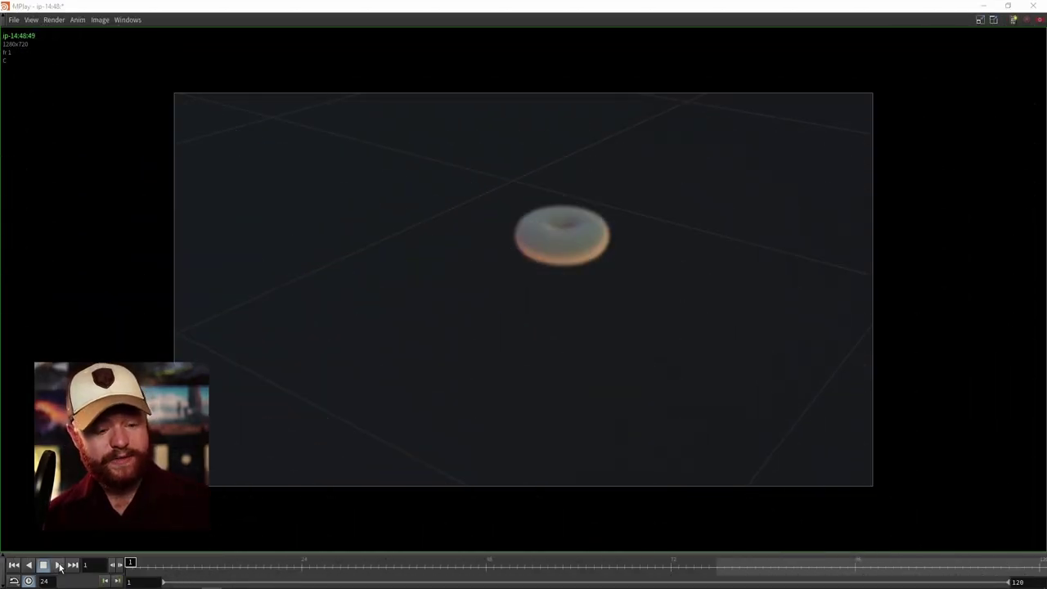
Play the torus simulation flipbook in MPlay.
{"action": "left_click", "coordinate": [58, 565]}
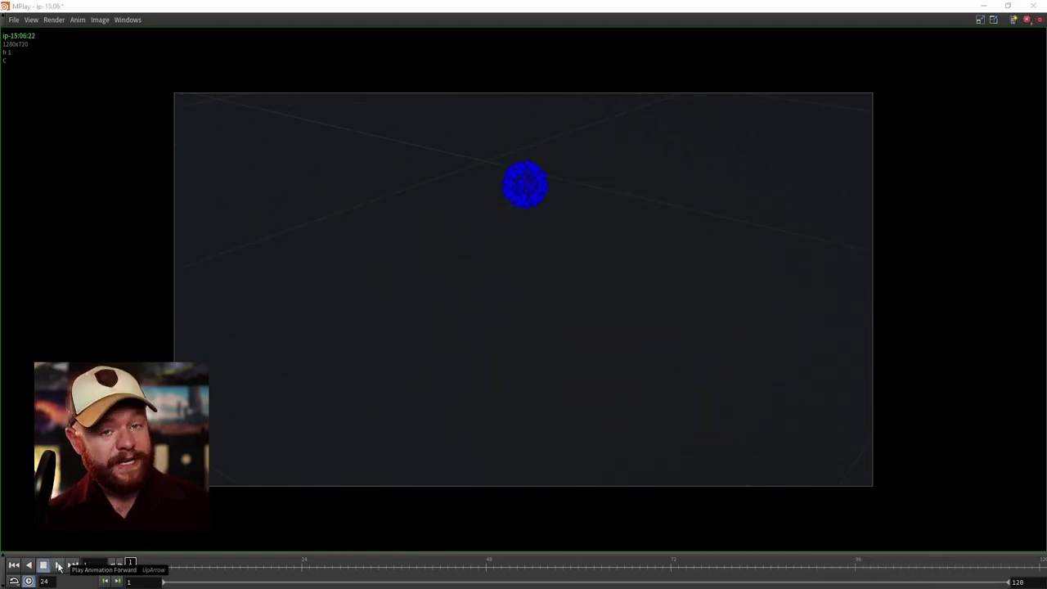
Play the blue particle sphere flipbook in MPlay.
{"action": "left_click", "coordinate": [59, 565]}
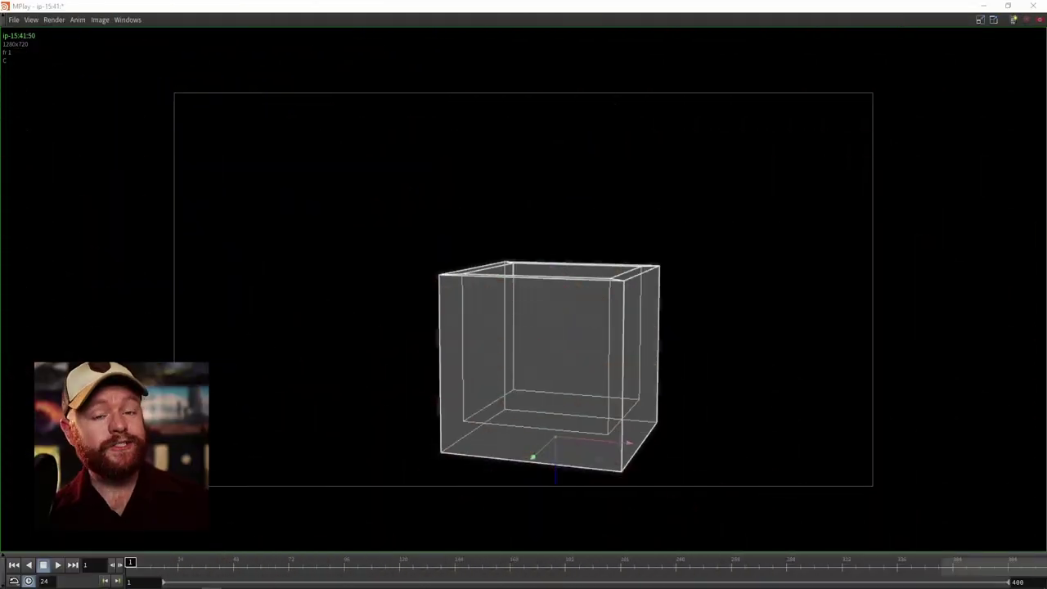
Play the box flipbook to about frame 256 as particles pool on the container floor.
{"action": "left_click", "coordinate": [59, 565]}
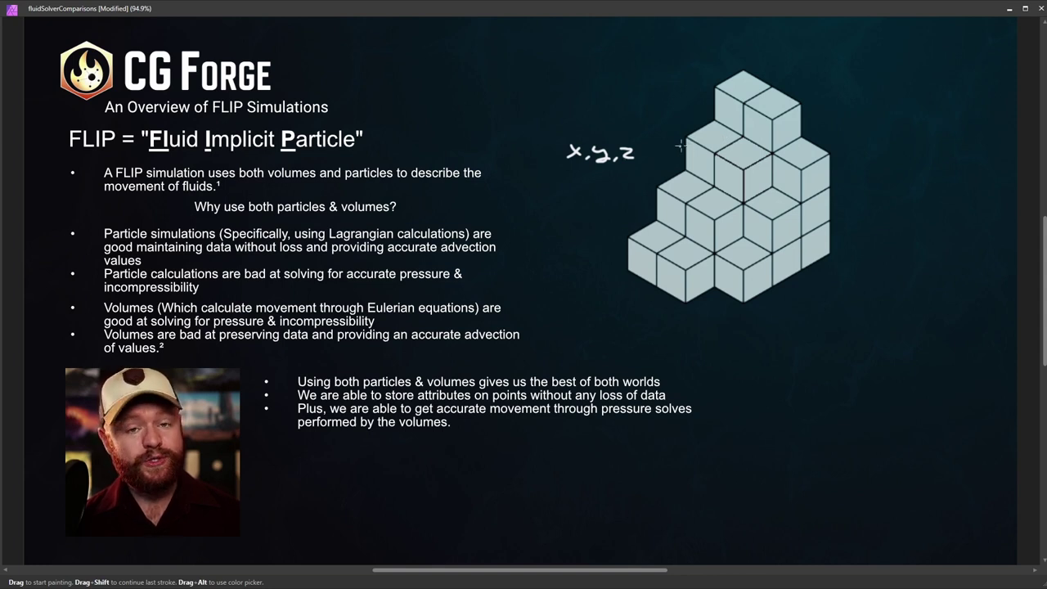
Erase the handwritten x,y,z note and draw an arrow up and right from a dot above the cubes.
{"action": "key", "text": "e"}
{"action": "key", "text": "b"}
{"action": "key", "text": "b"}
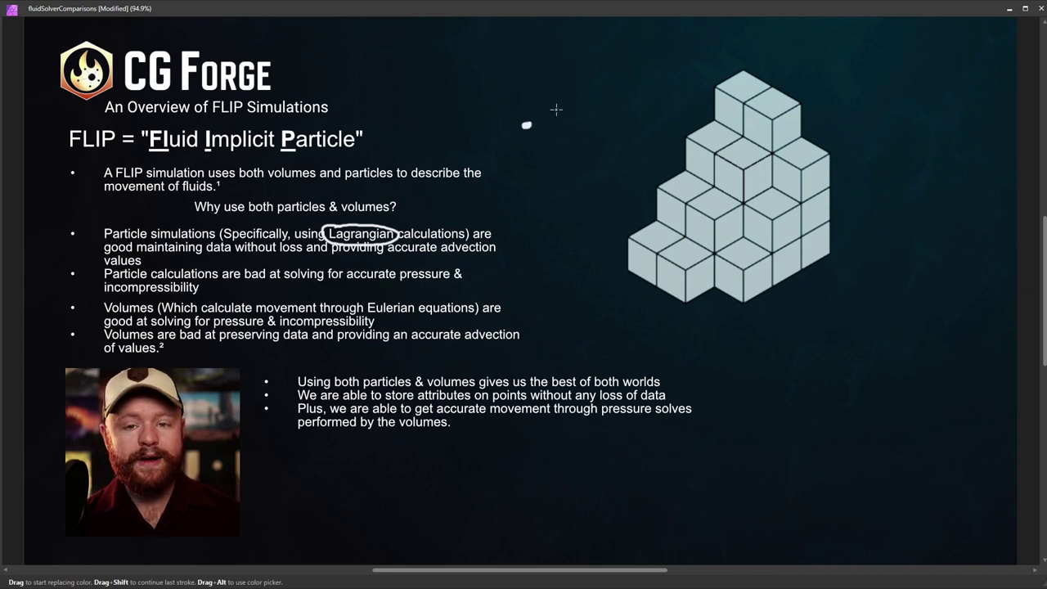
{"action": "key", "text": "b"}
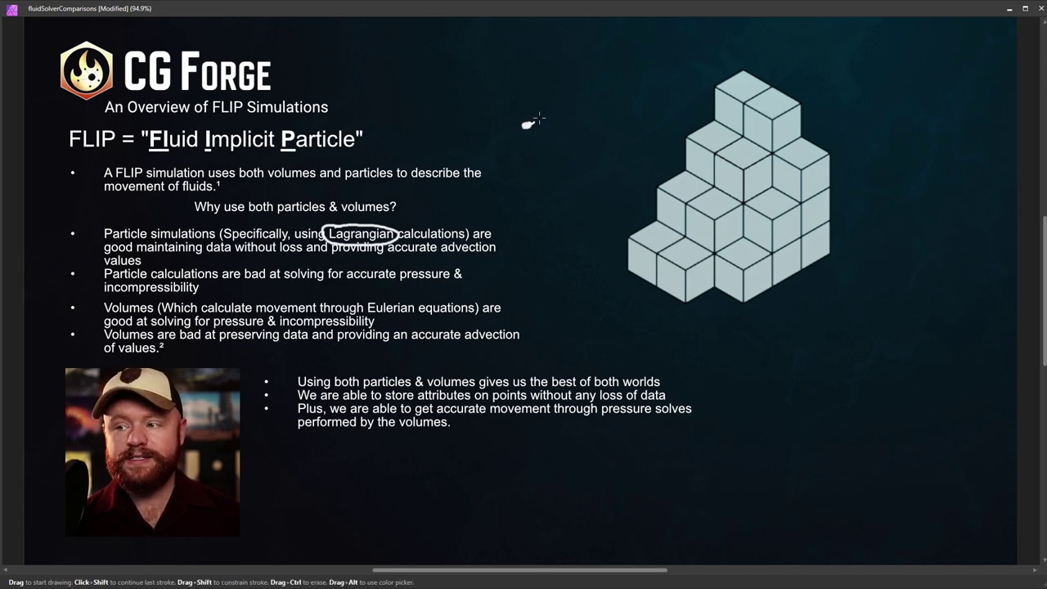
{"action": "left_click_drag", "start_coordinate": [543, 114], "coordinate": [585, 93]}
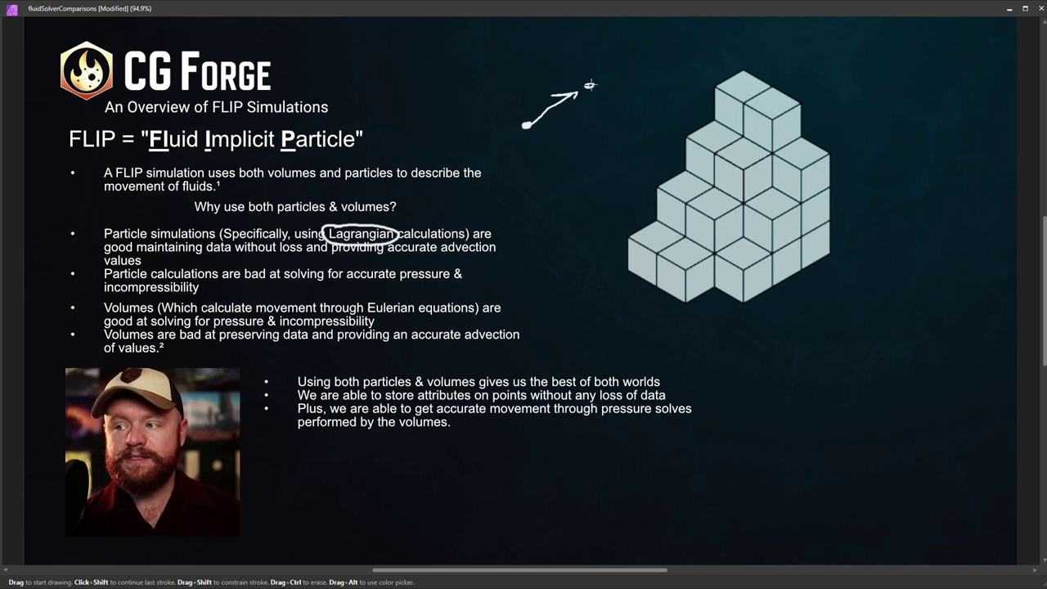